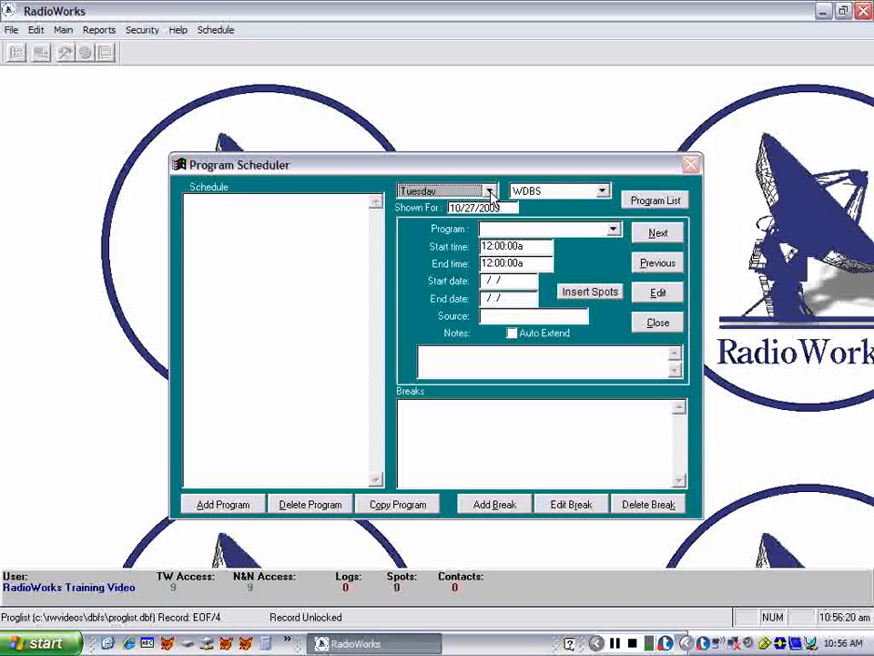
# - View the WDBS program schedules for Sunday, Monday, Tuesday, Wednesday and Thursday one after another
pyautogui.click(490, 191)
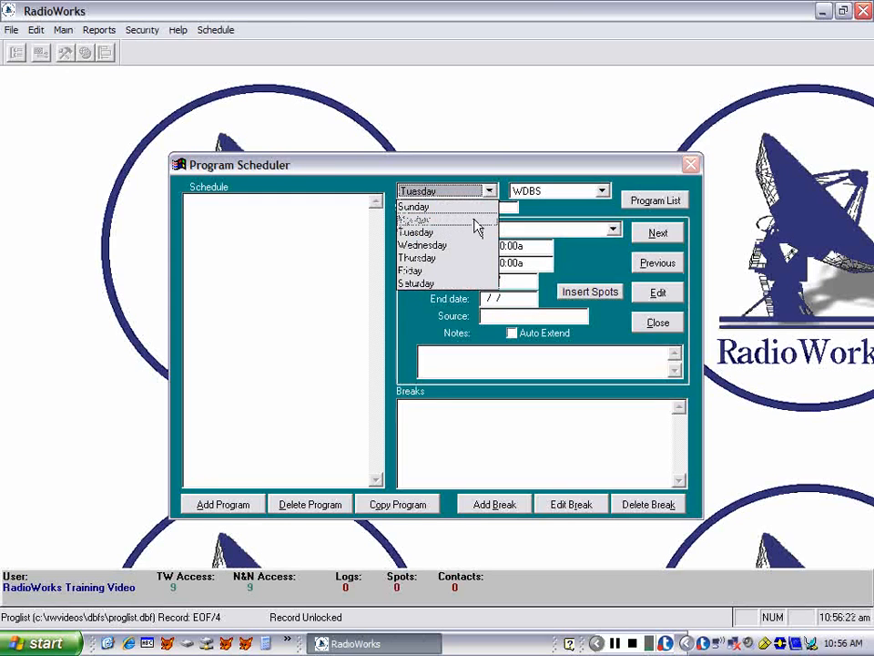
pyautogui.click(473, 210)
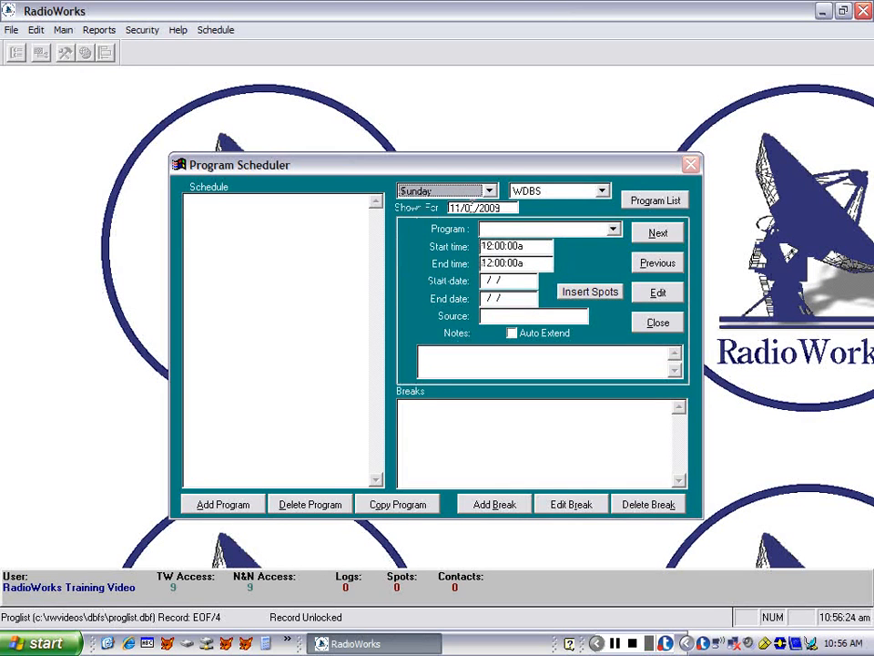
pyautogui.click(490, 191)
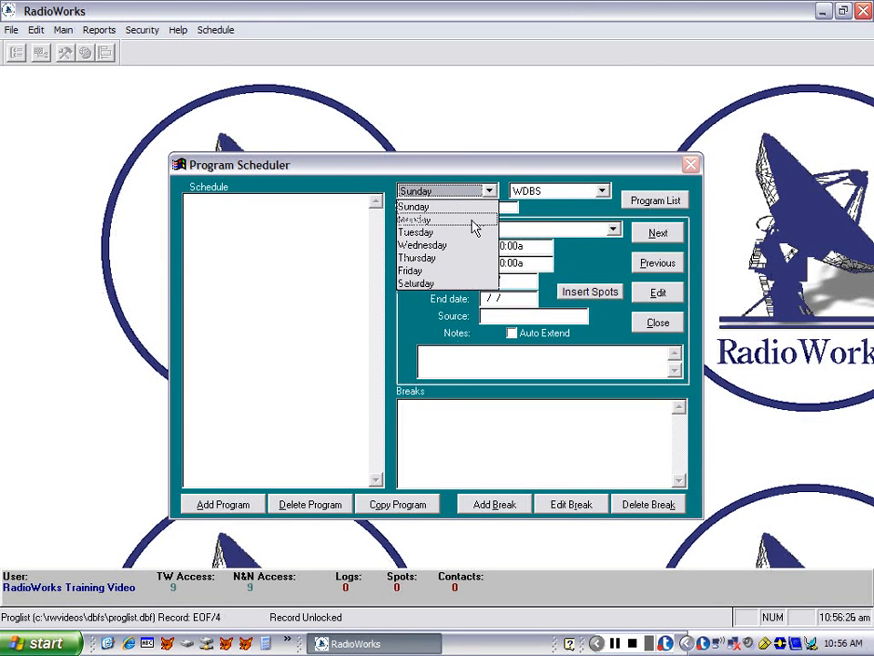
pyautogui.click(473, 223)
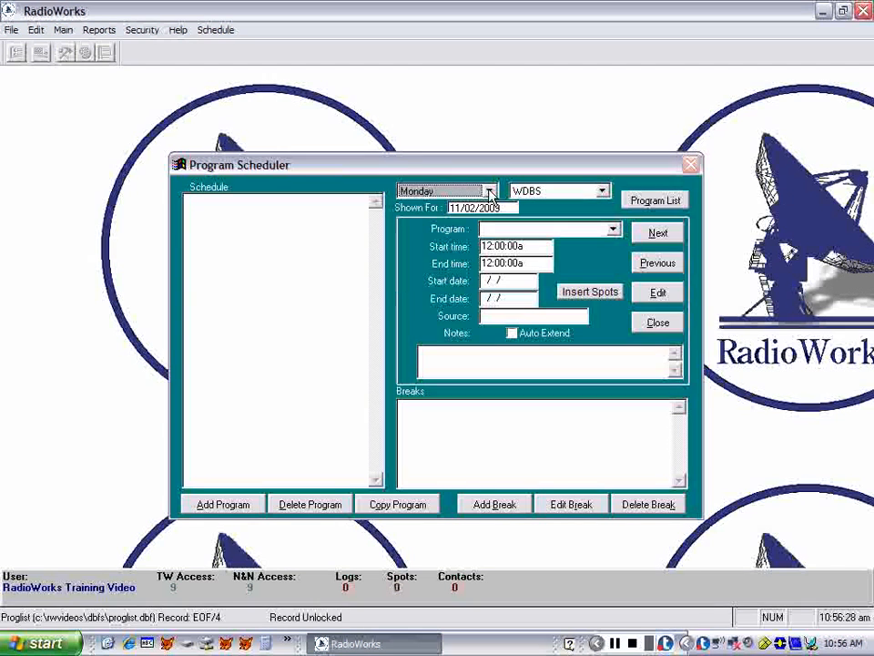
pyautogui.click(490, 191)
pyautogui.click(464, 231)
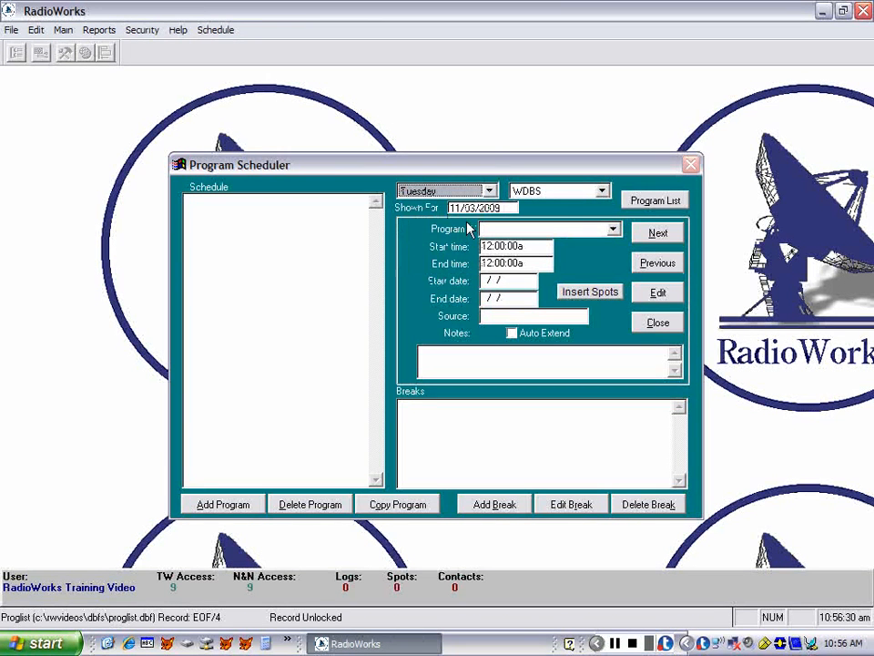
pyautogui.click(489, 191)
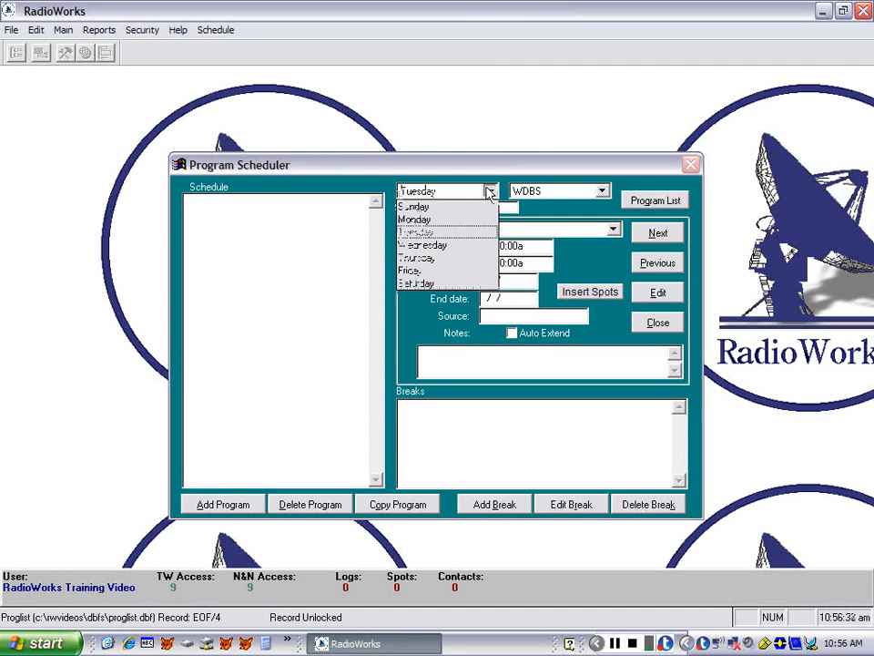
pyautogui.click(444, 246)
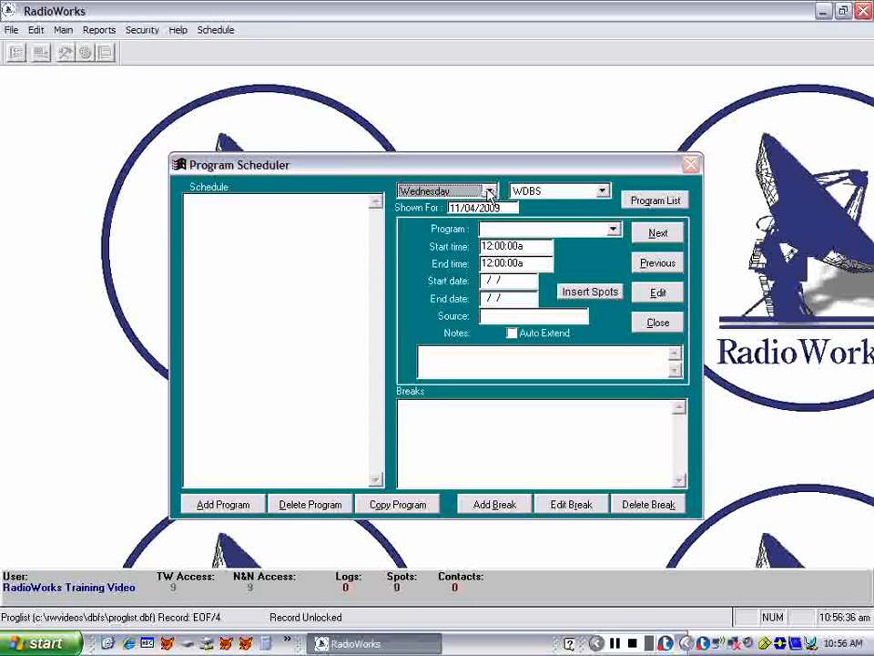
pyautogui.click(489, 192)
pyautogui.click(439, 259)
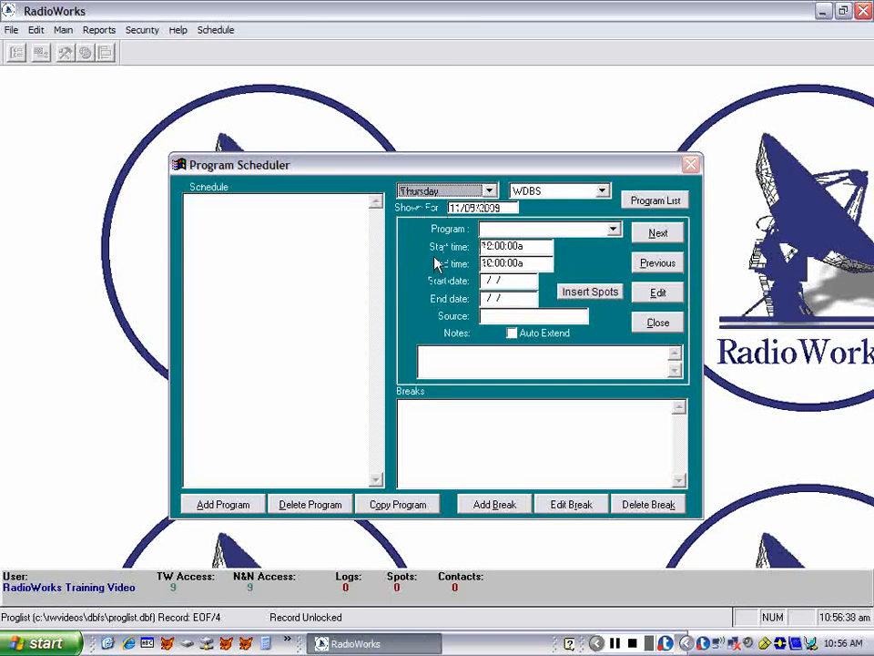
# - Show Friday's schedule and view the details of Morning Melodies and News at Noon
pyautogui.click(489, 192)
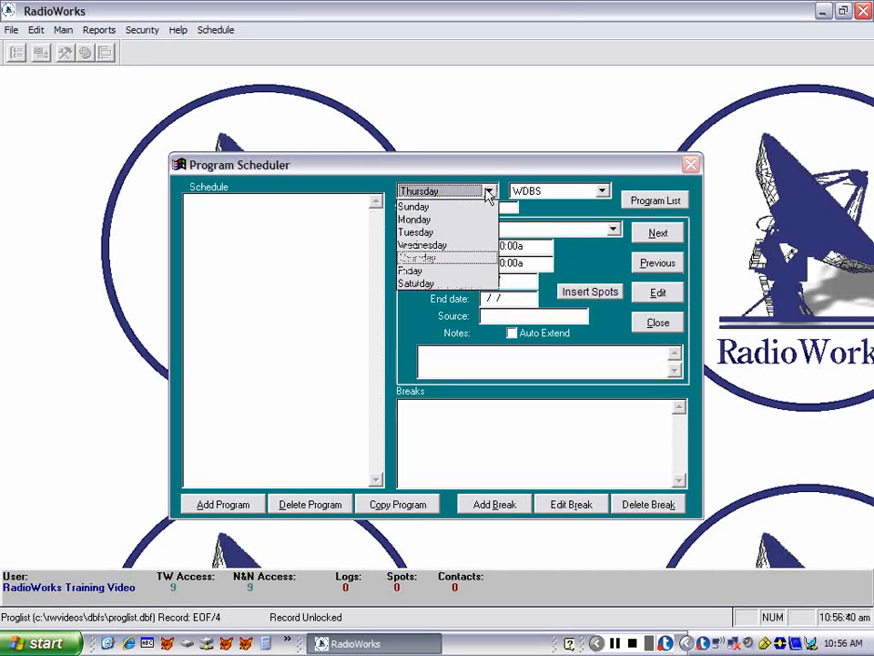
pyautogui.click(424, 275)
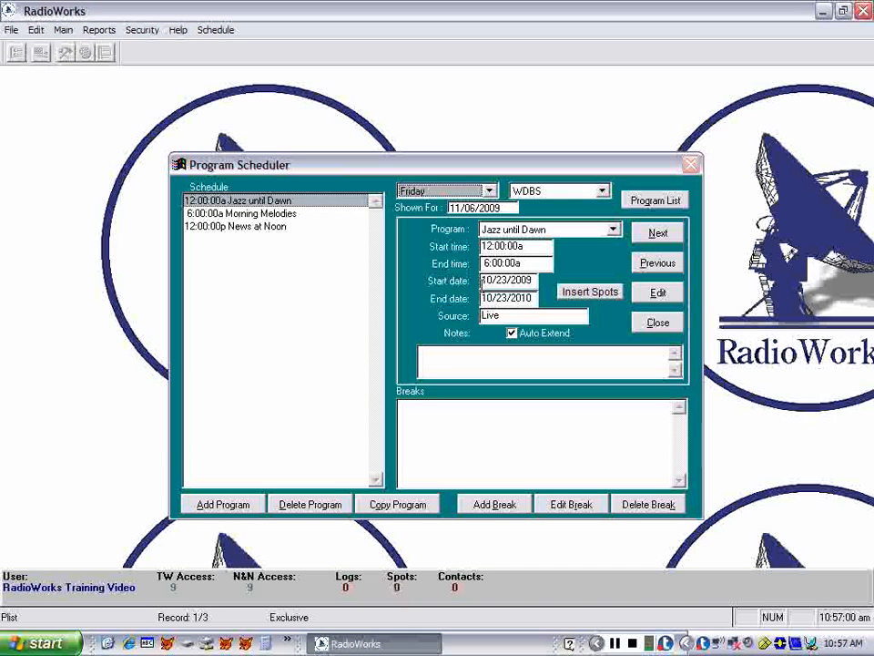
pyautogui.click(262, 215)
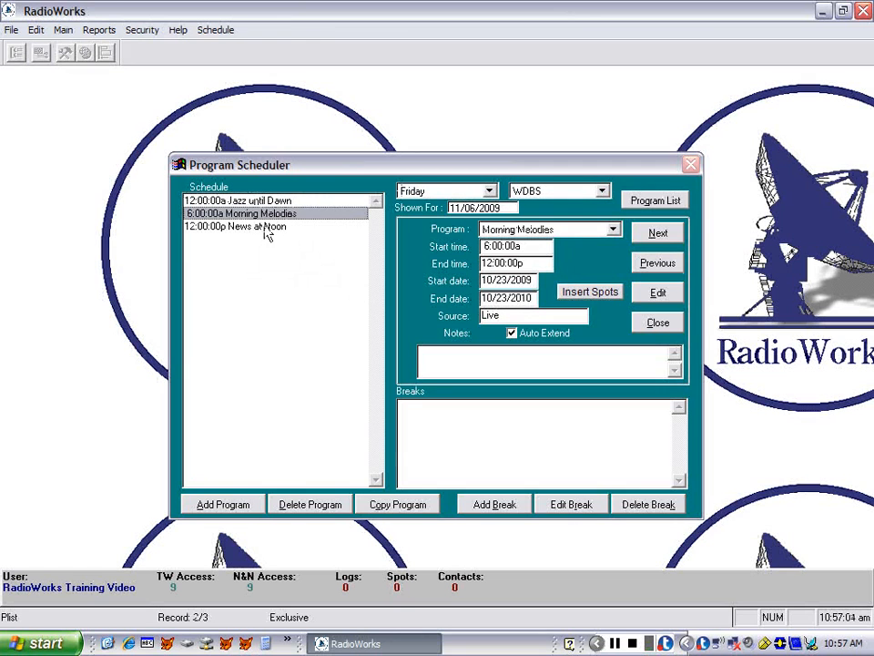
pyautogui.click(267, 229)
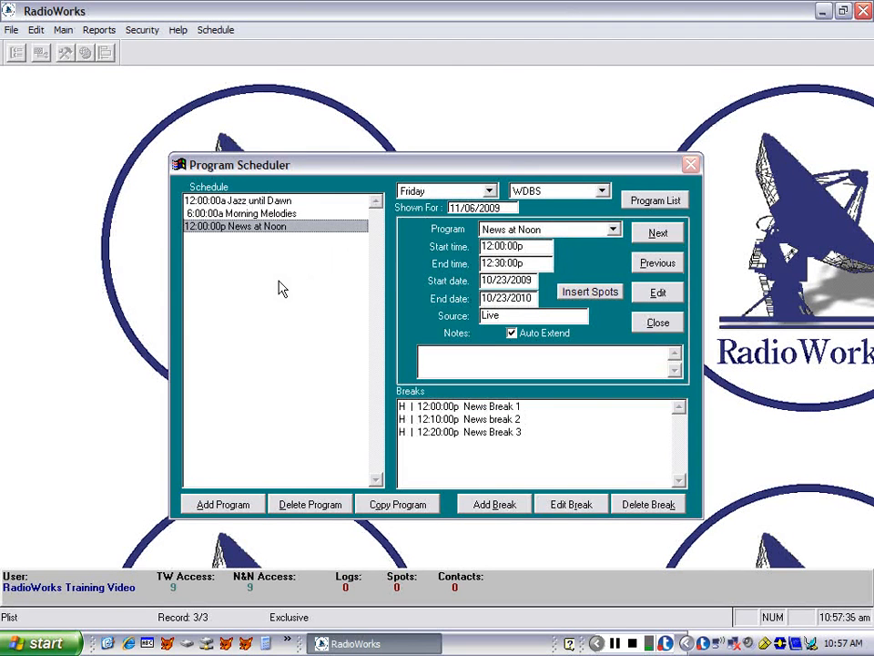
# - Inspect the items inside each of Friday's News at Noon breaks: News Break 1, News break 2 and News Break 3
pyautogui.click(437, 412)
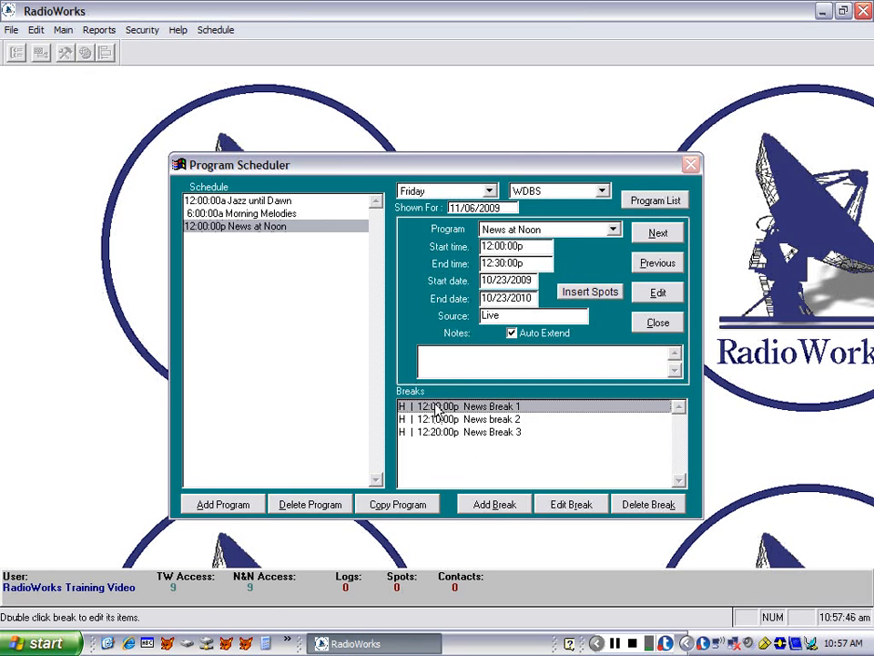
pyautogui.doubleClick(437, 411)
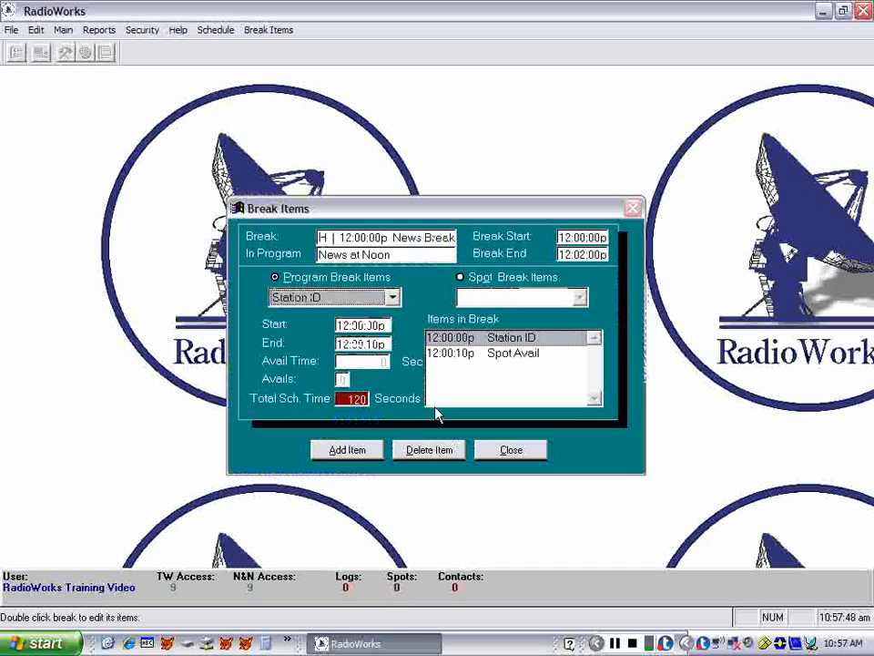
pyautogui.click(498, 456)
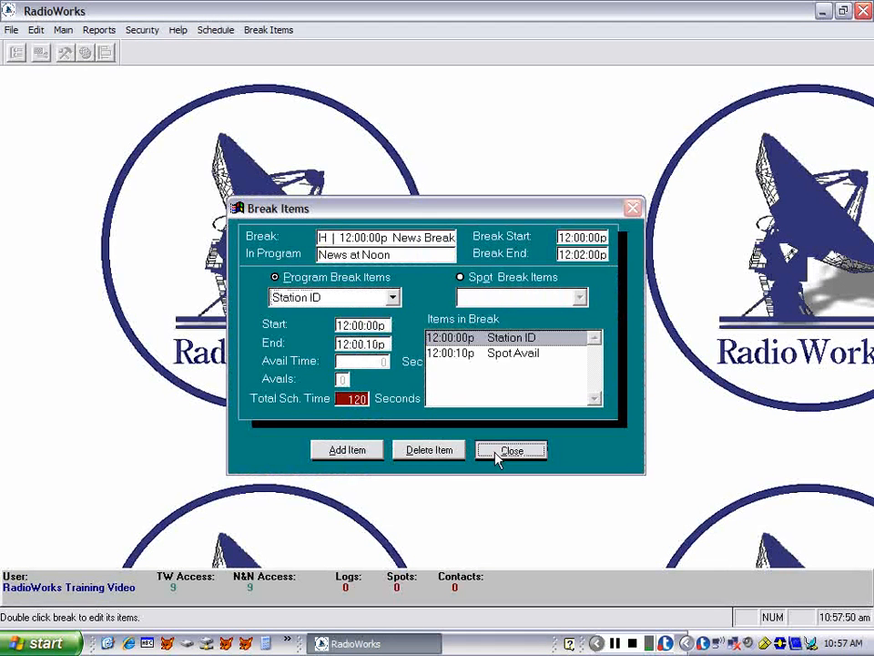
pyautogui.click(473, 420)
pyautogui.doubleClick(472, 420)
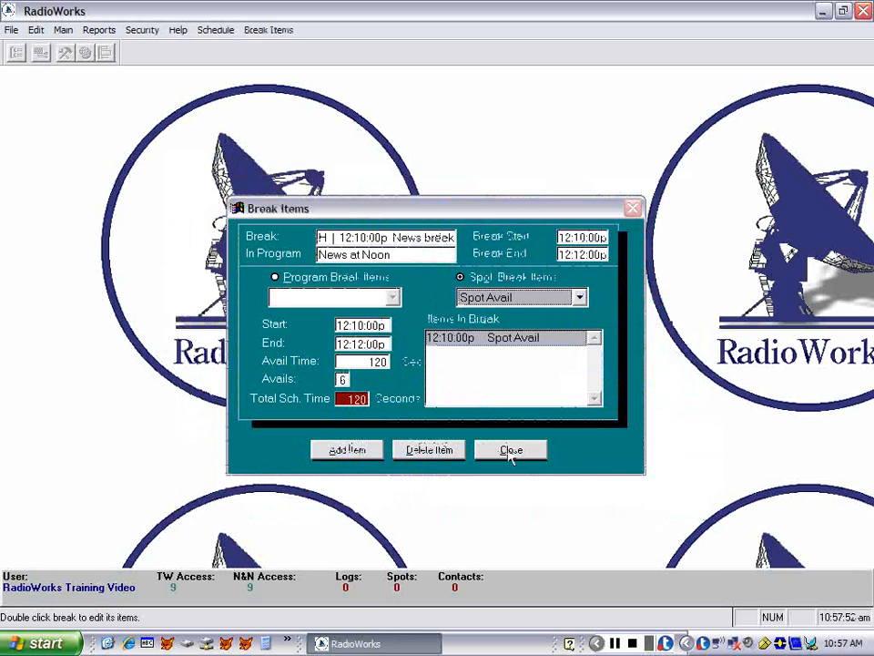
pyautogui.click(511, 452)
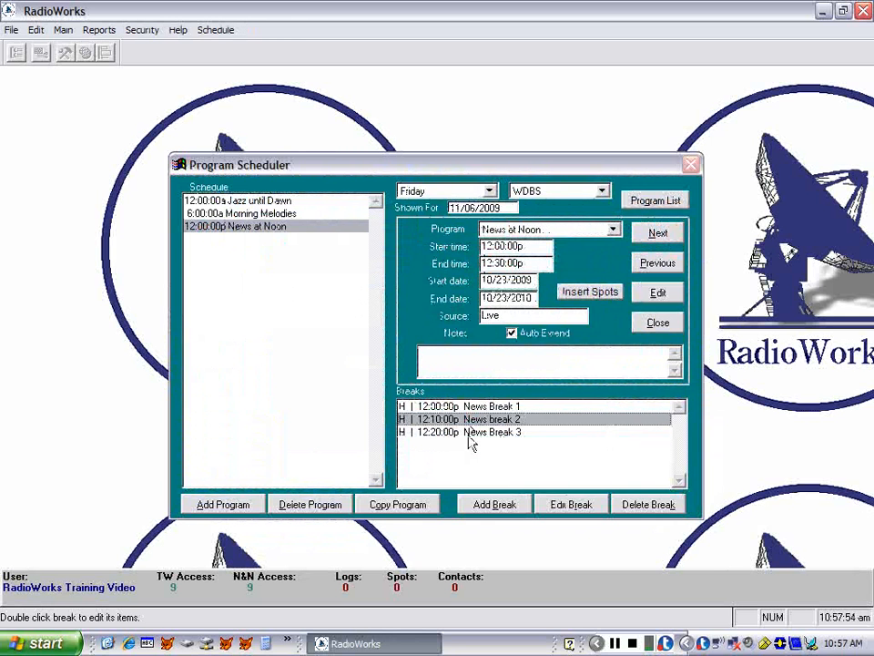
pyautogui.doubleClick(469, 434)
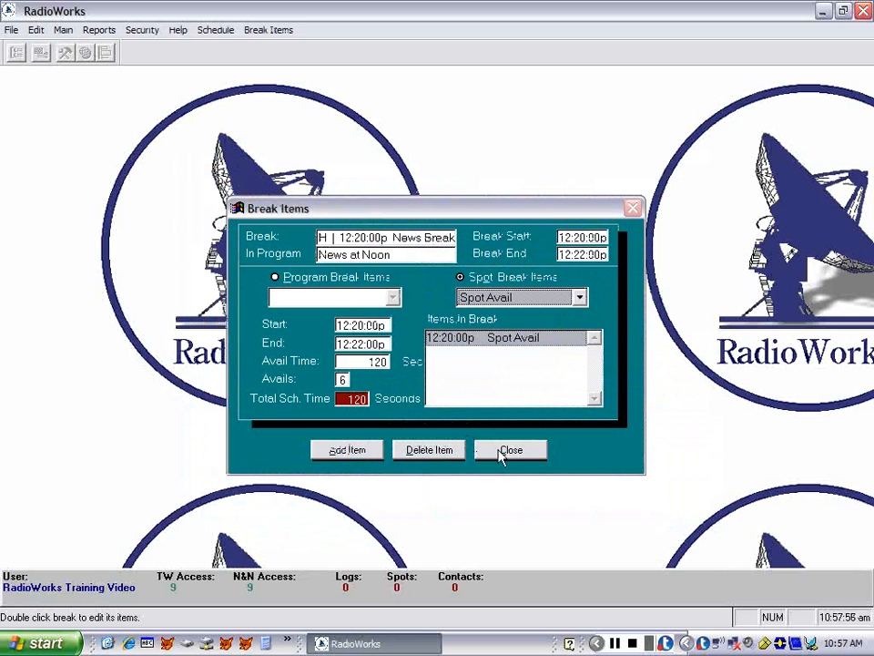
pyautogui.click(503, 452)
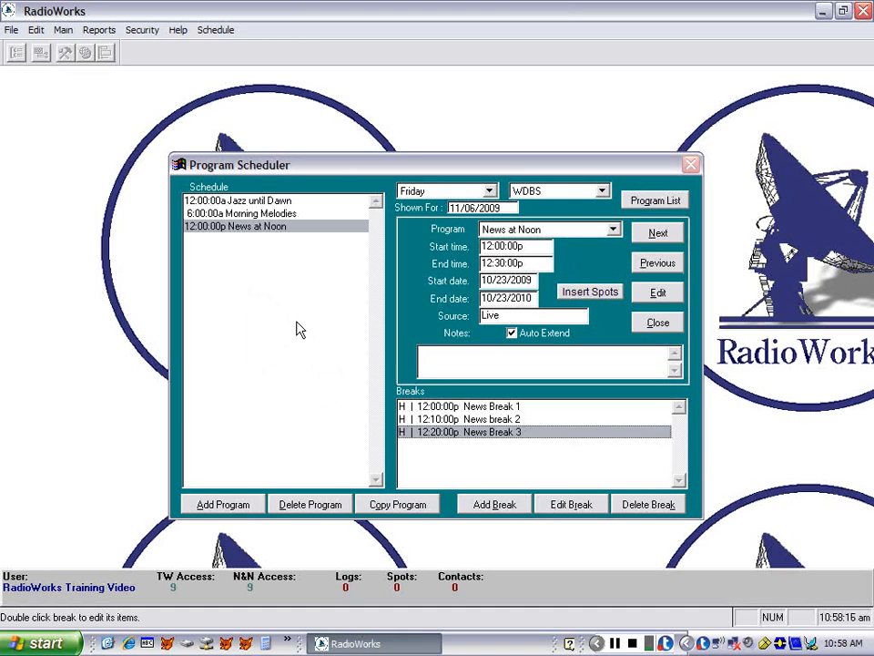
# - Start copying programs from Friday, marking News at Noon as the source and Monday, Tuesday, Wednesday and Thursday as target days
pyautogui.click(385, 506)
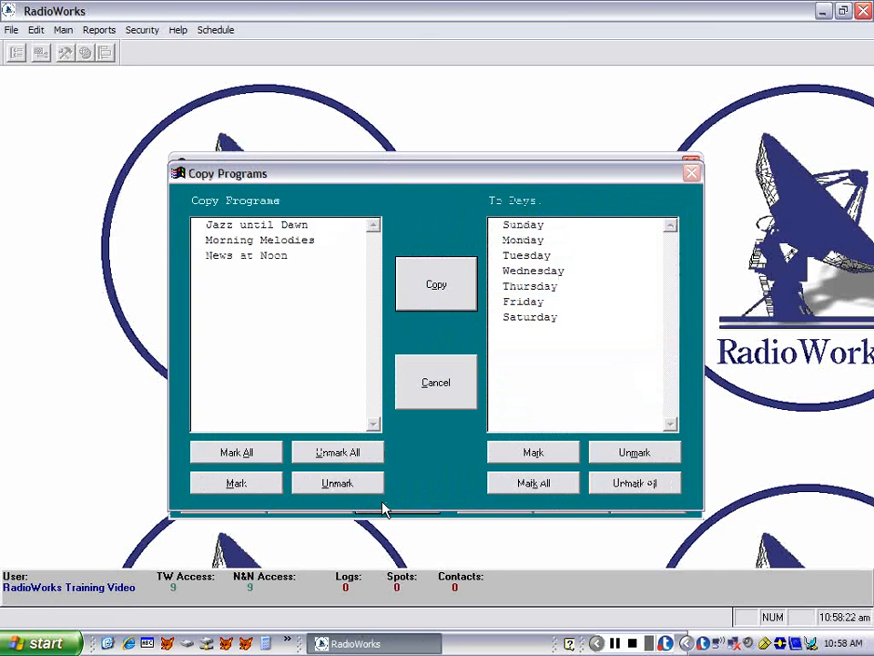
pyautogui.click(223, 261)
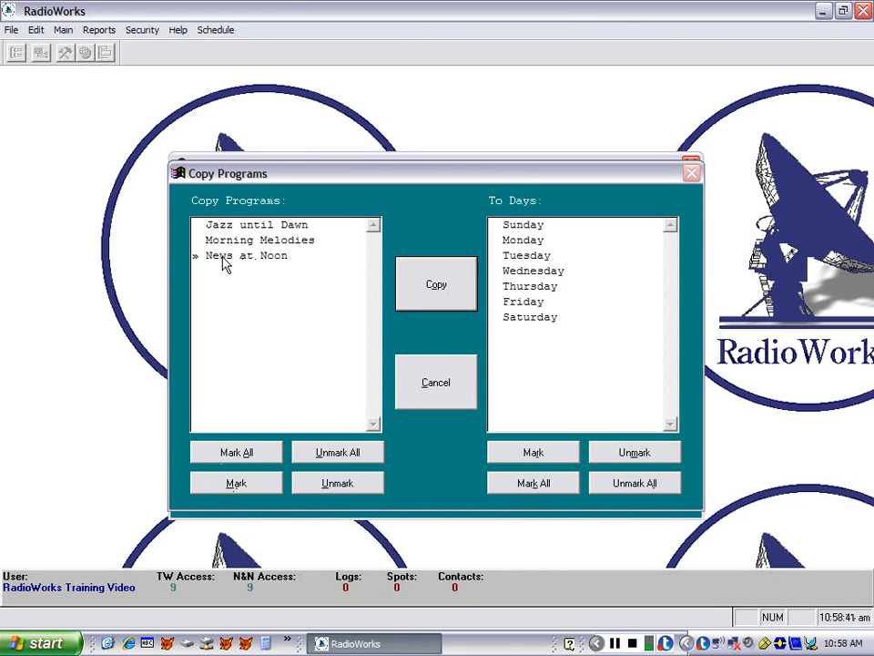
pyautogui.click(510, 242)
pyautogui.click(512, 259)
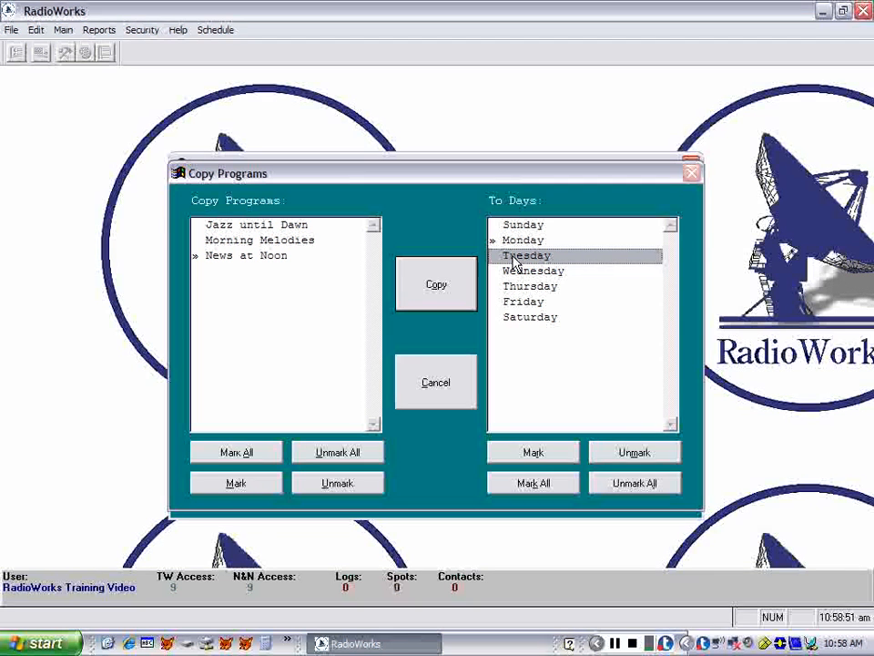
pyautogui.click(515, 261)
pyautogui.click(516, 273)
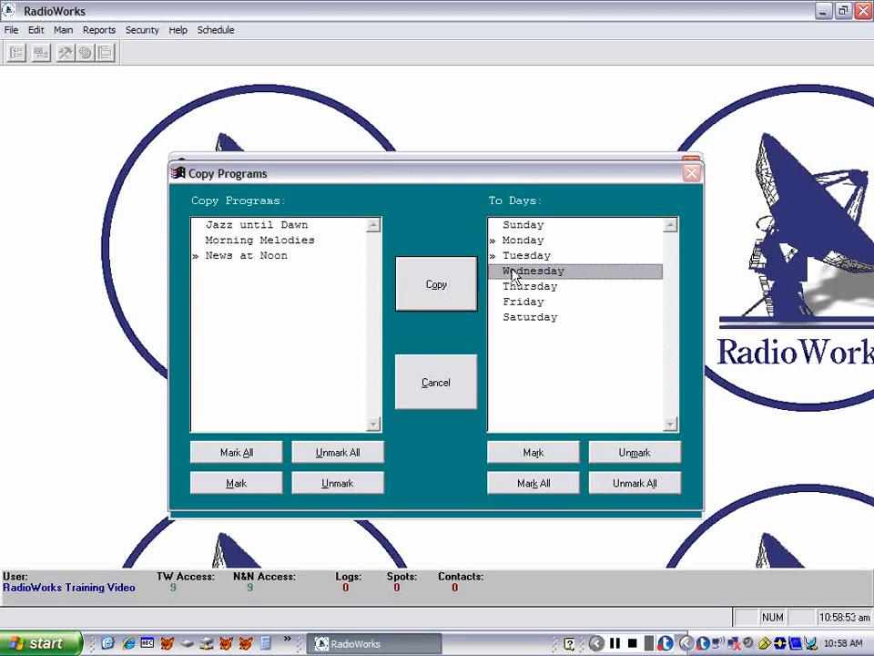
pyautogui.click(513, 275)
pyautogui.click(516, 288)
pyautogui.click(517, 289)
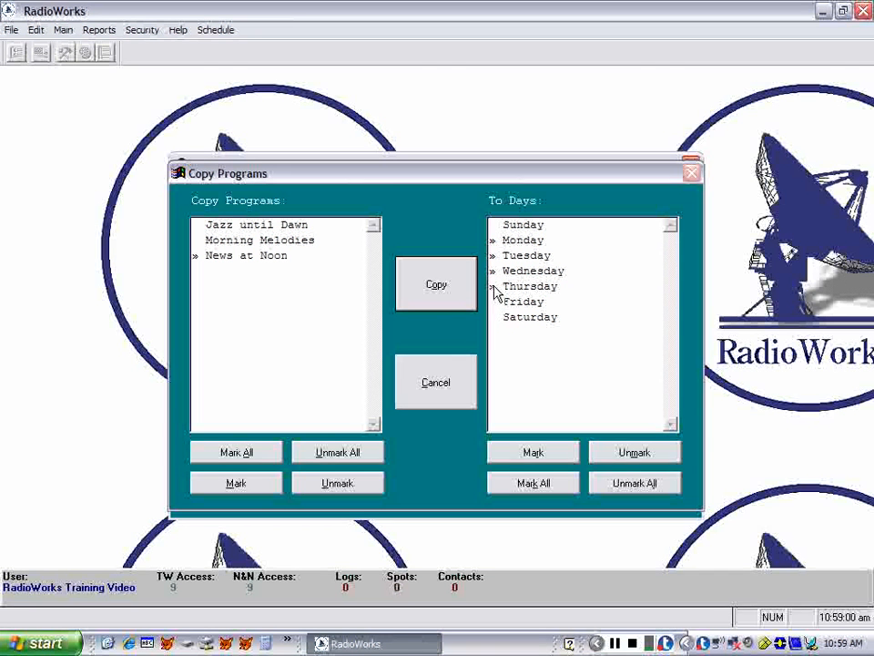
pyautogui.click(495, 288)
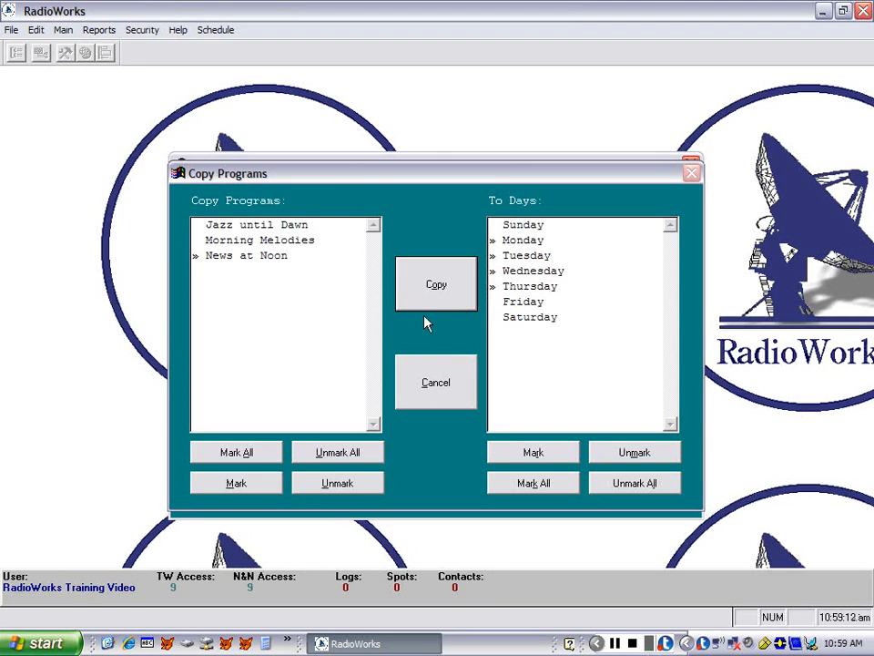
# - Copy the marked News at Noon program to the marked days and confirm the copy
pyautogui.click(435, 292)
pyautogui.click(437, 288)
pyautogui.click(437, 287)
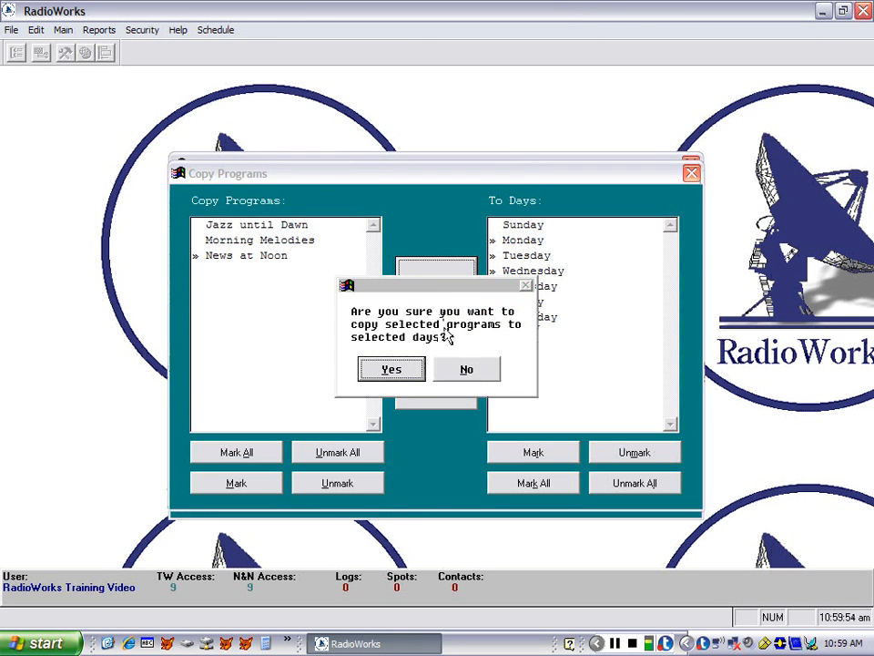
pyautogui.click(395, 380)
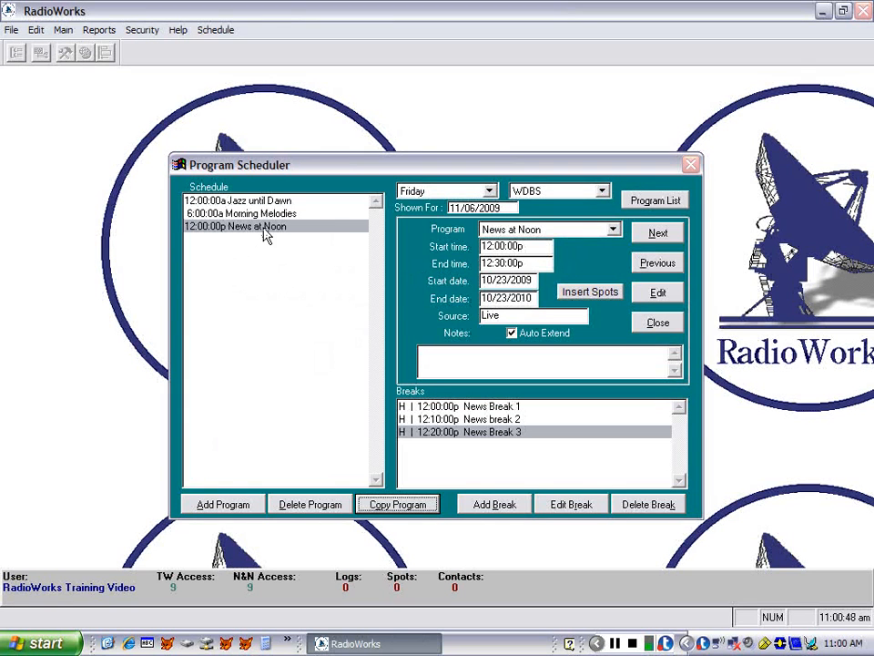
# - Check the Monday and Tuesday schedules for the copied News at Noon and inspect the items in Tuesday's News break 2
pyautogui.click(489, 192)
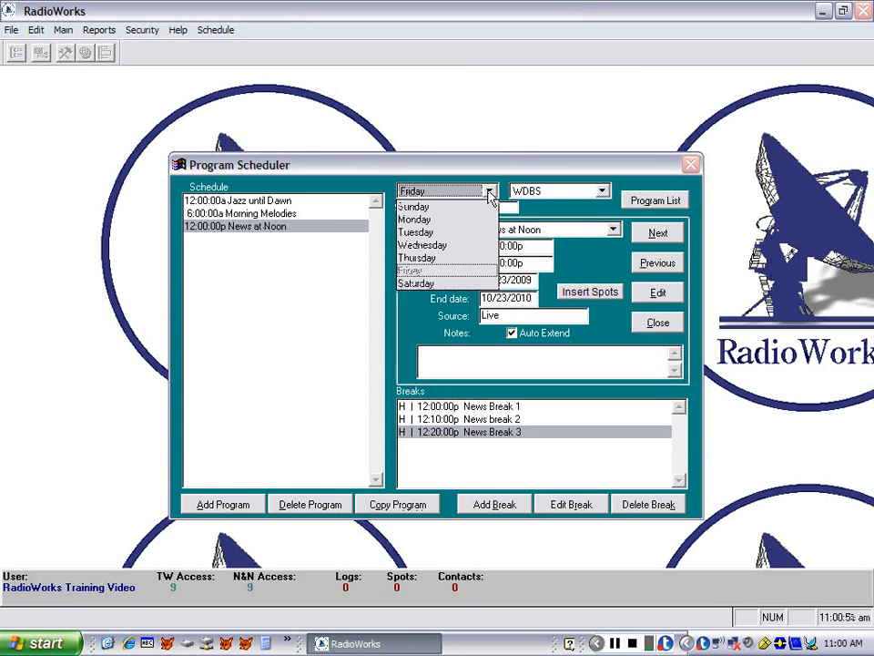
pyautogui.click(417, 220)
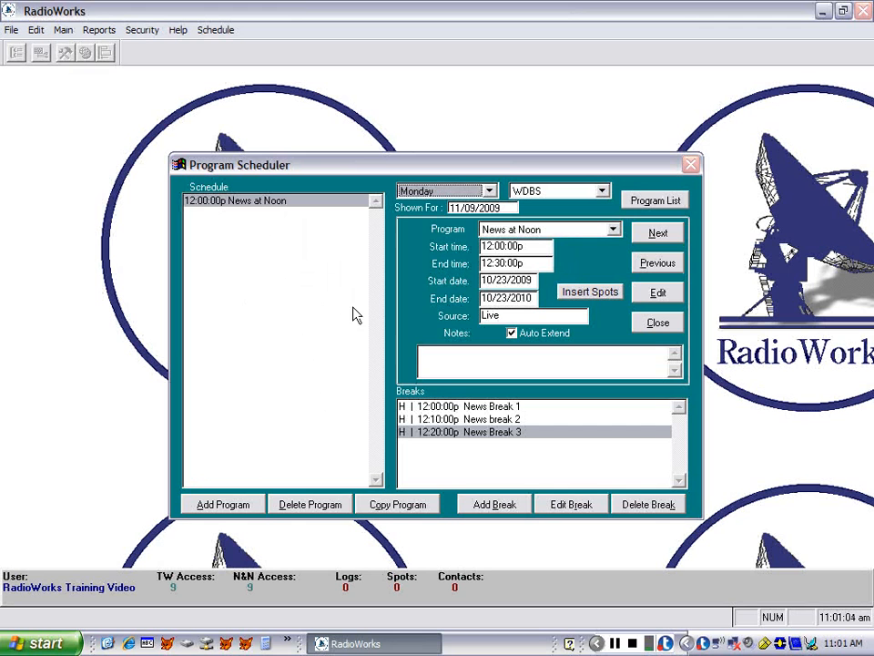
pyautogui.click(489, 191)
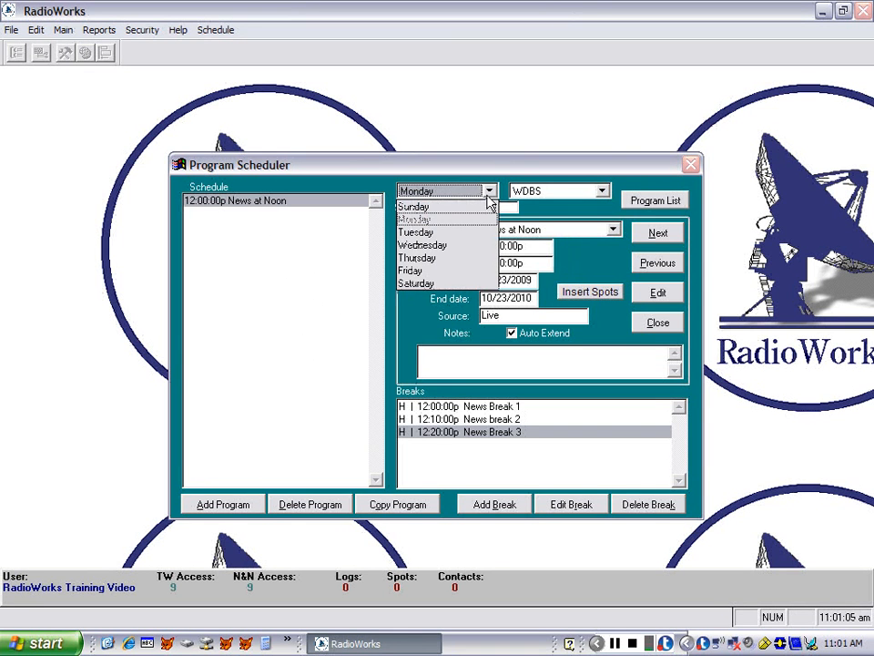
pyautogui.click(467, 234)
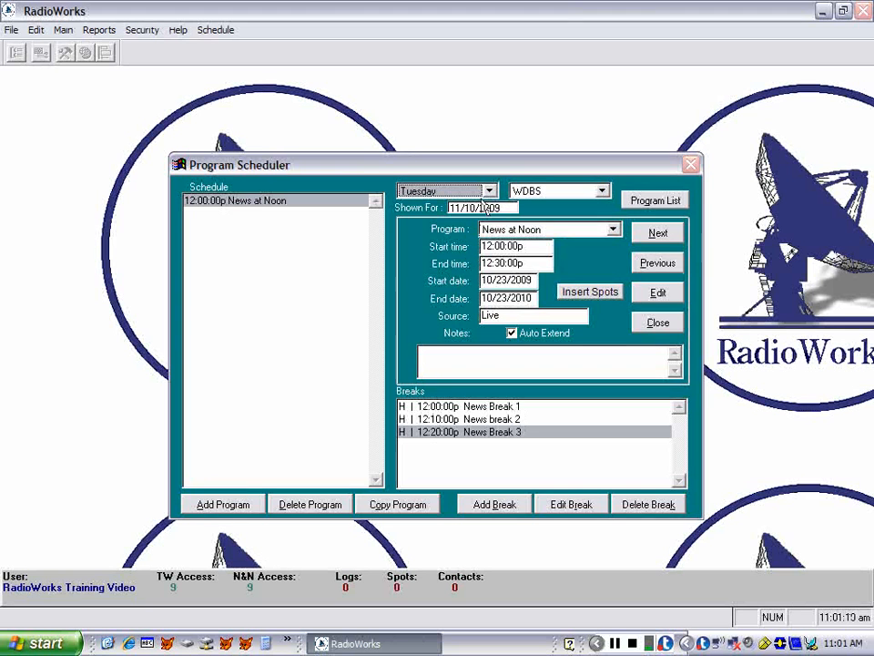
pyautogui.doubleClick(437, 419)
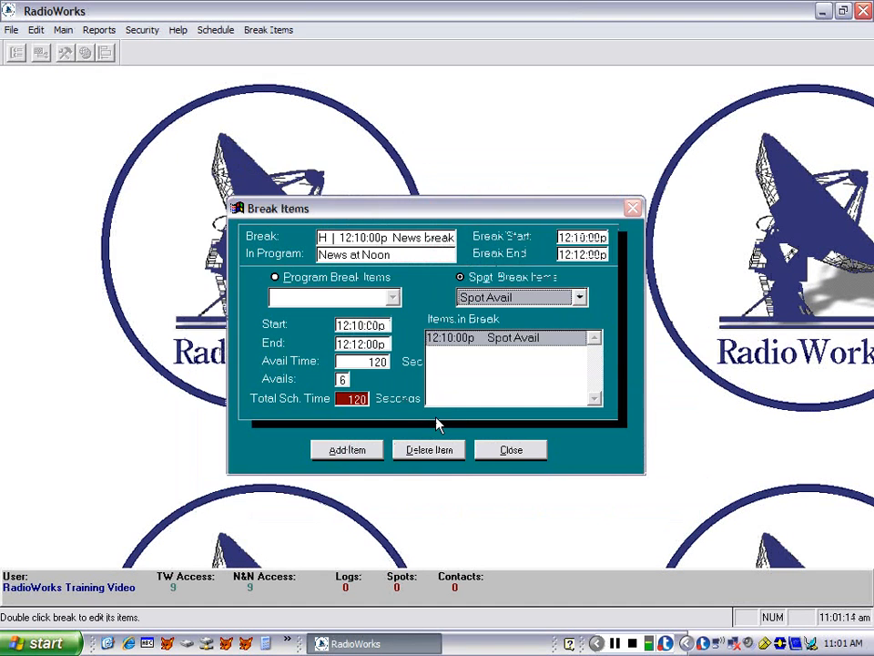
pyautogui.click(493, 454)
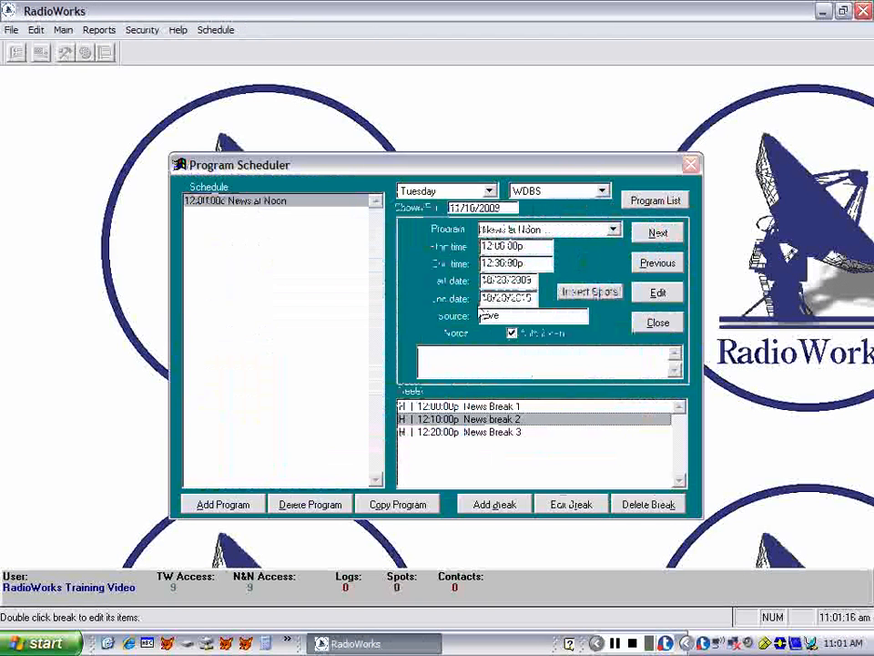
# - Check the Wednesday and Thursday schedules for the copied News at Noon, and close the Program Scheduler
pyautogui.click(487, 191)
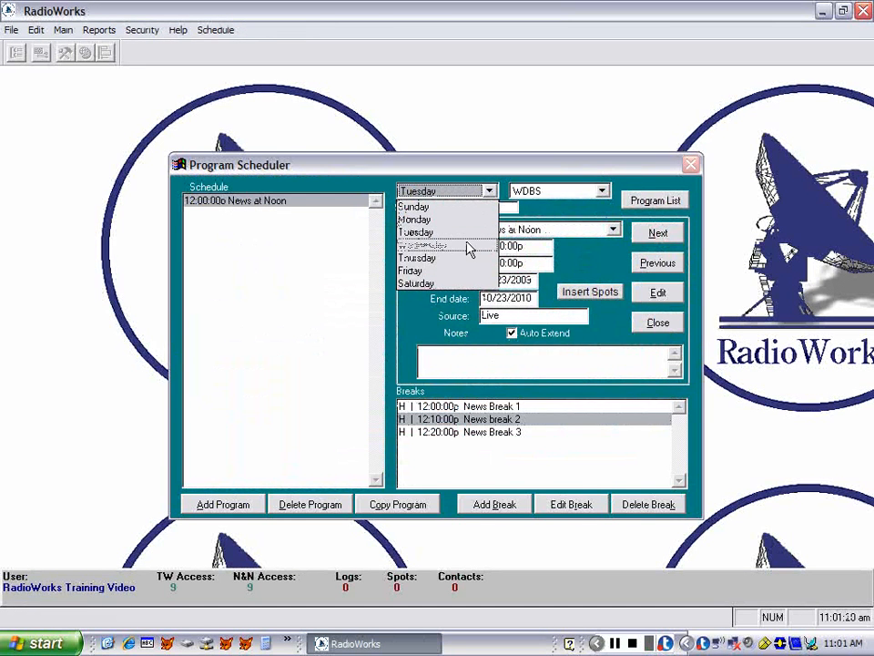
pyautogui.click(468, 245)
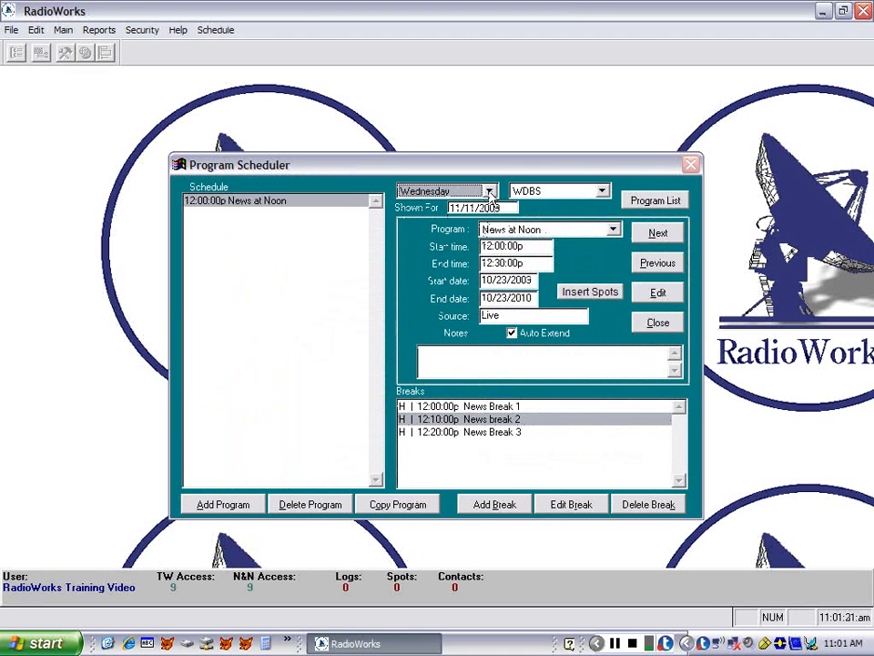
pyautogui.click(489, 192)
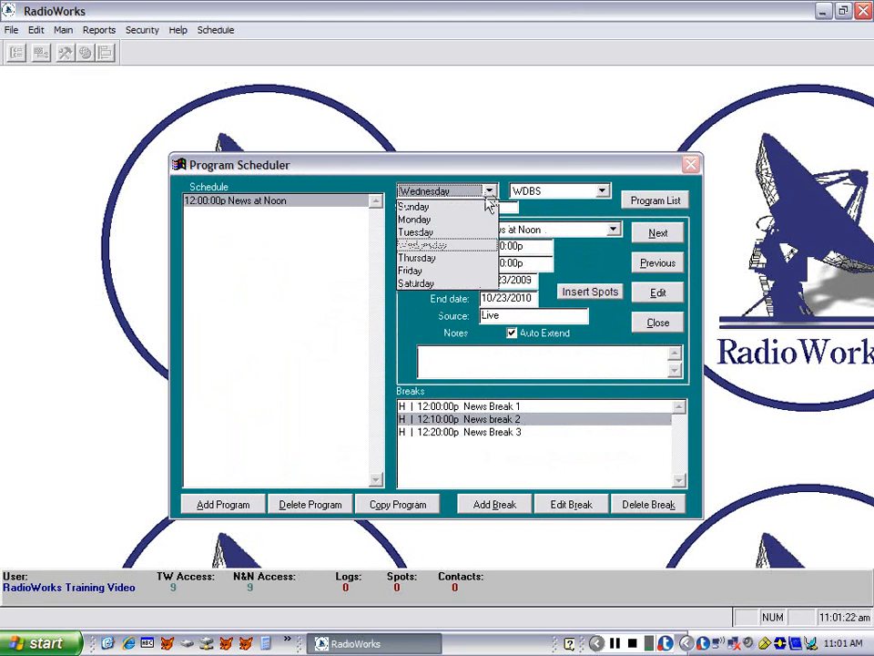
pyautogui.click(450, 261)
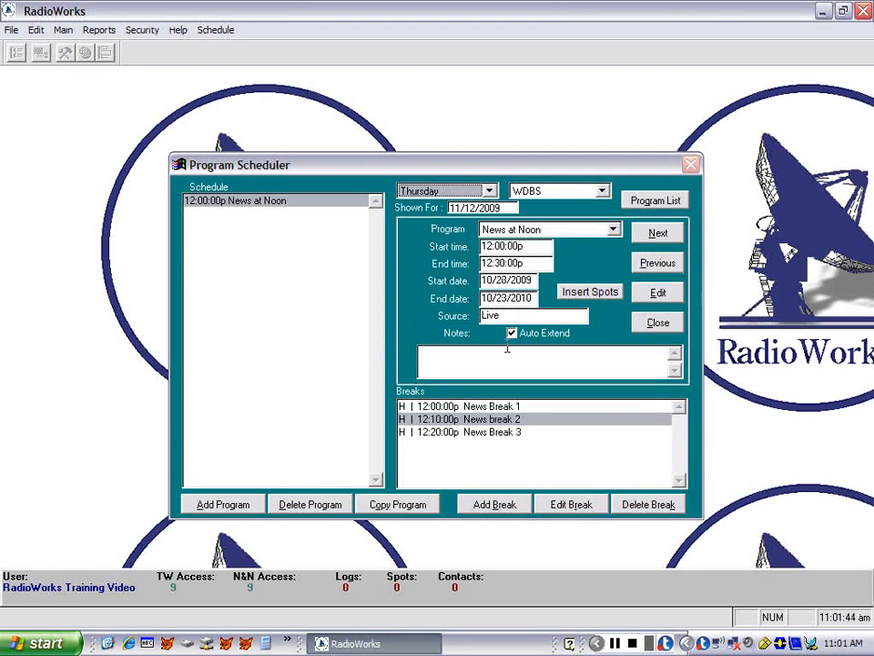
pyautogui.click(645, 331)
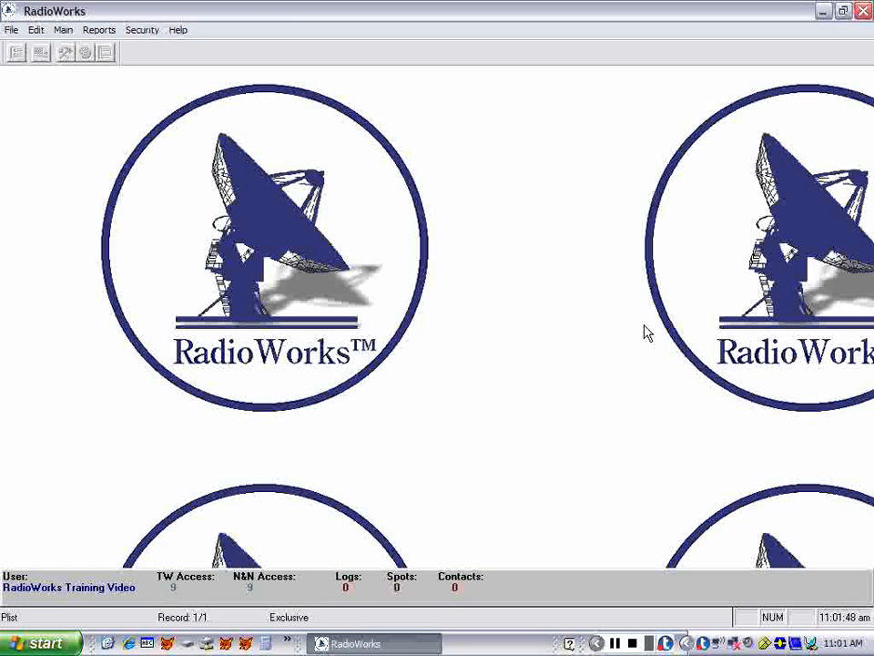